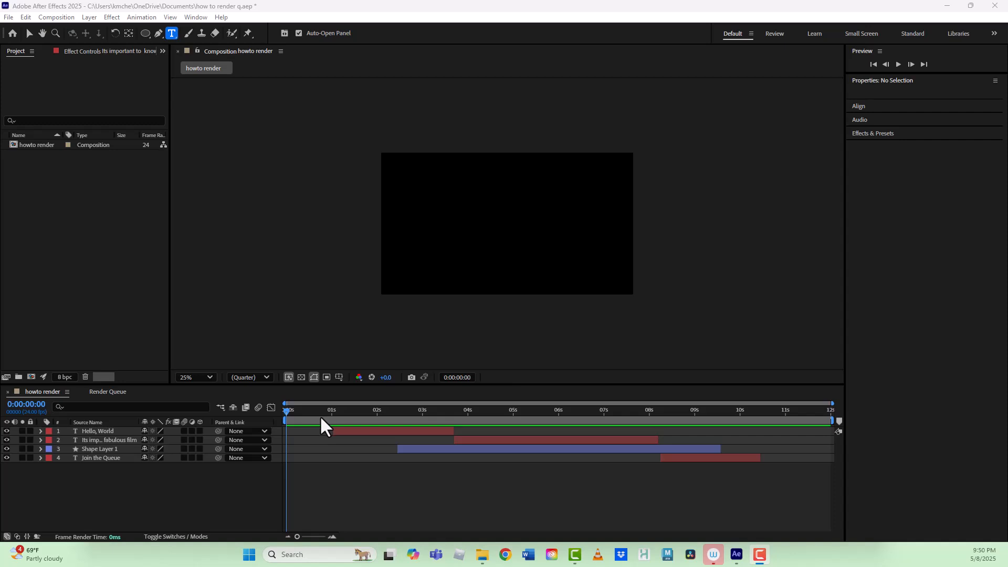
# Step: Play a preview of the howto render composition from its start and return the playhead to 0:00:00:00
pyautogui.moveTo(320, 416); pyautogui.dragTo(284, 413)
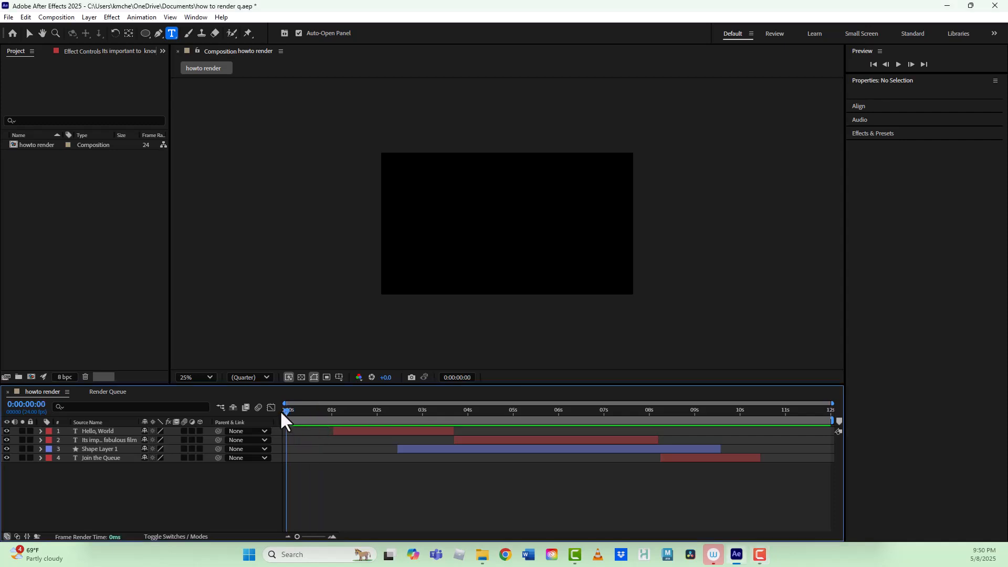
pyautogui.press('space')
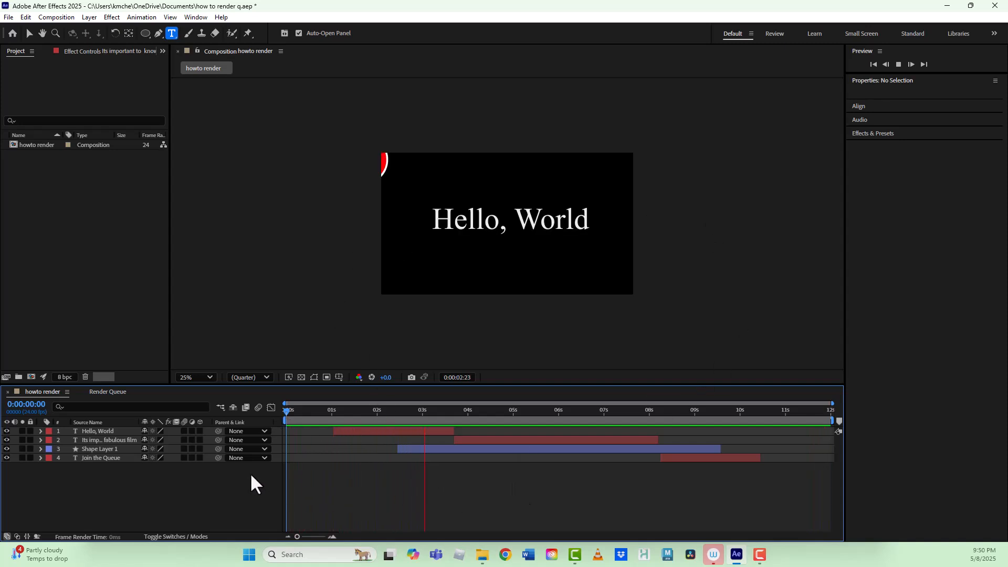
pyautogui.moveTo(443, 412); pyautogui.dragTo(278, 415)
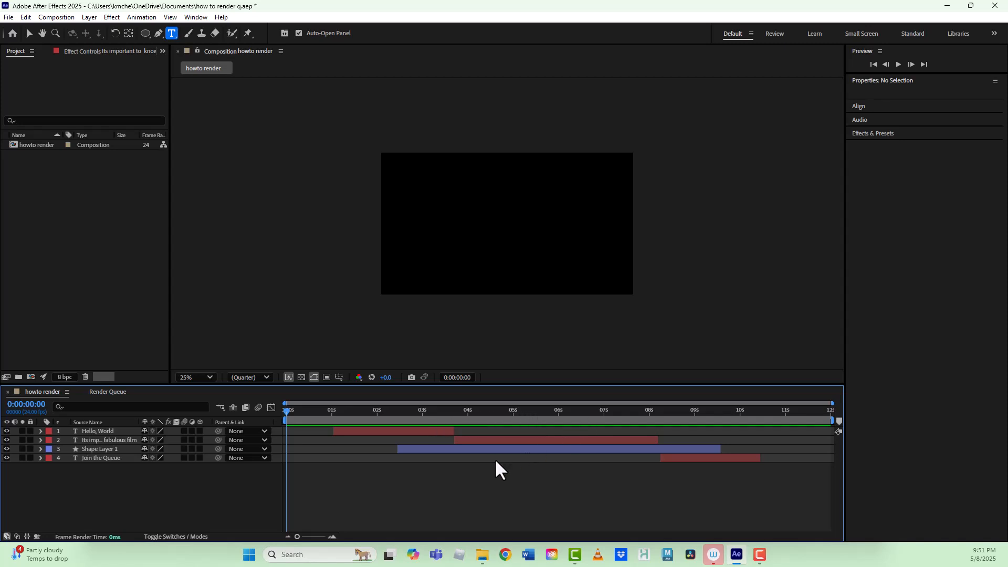
# Step: Add the howto render composition to the render queue and accept its render settings with Best quality and Full resolution
pyautogui.click(52, 18)
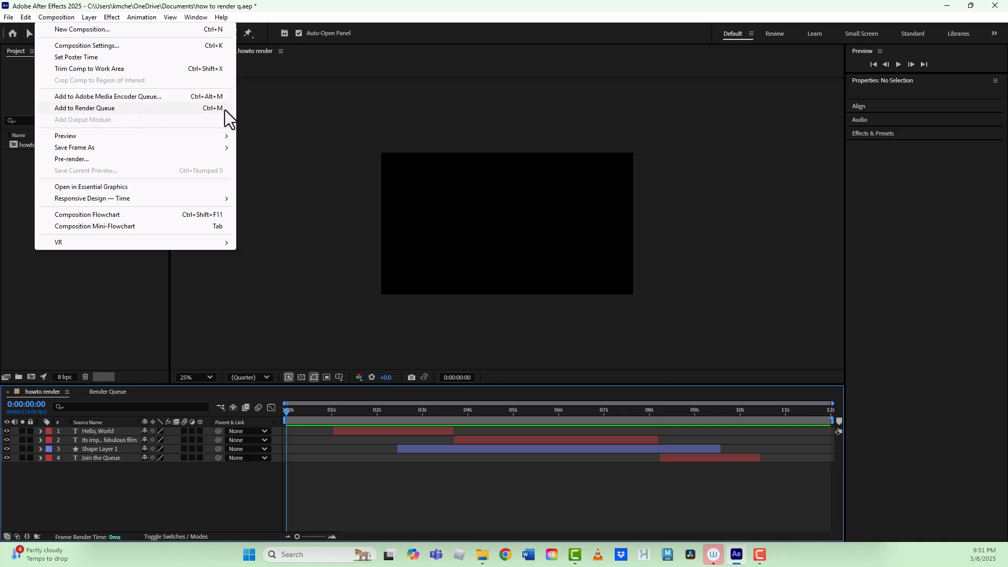
pyautogui.moveTo(89, 17)
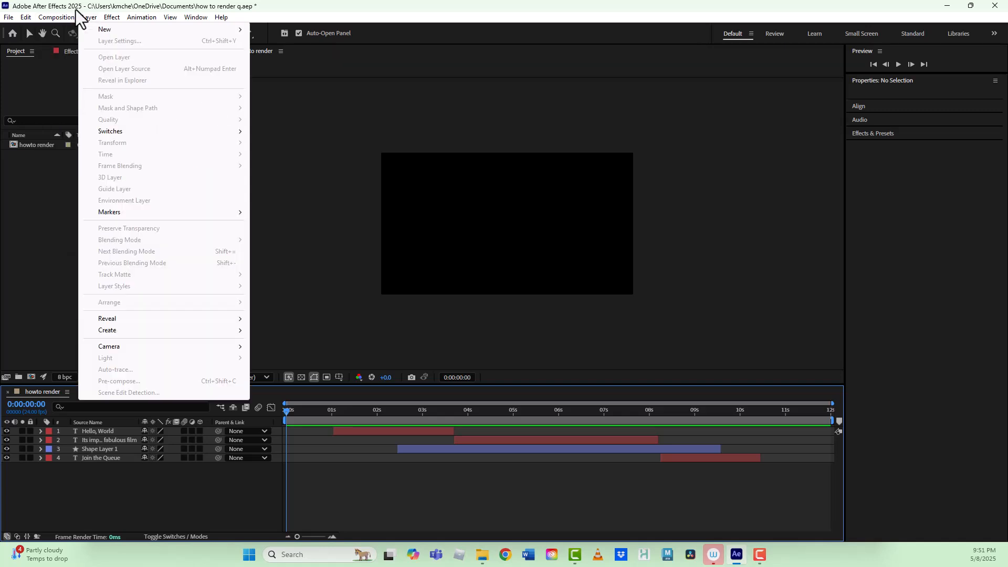
pyautogui.moveTo(52, 18)
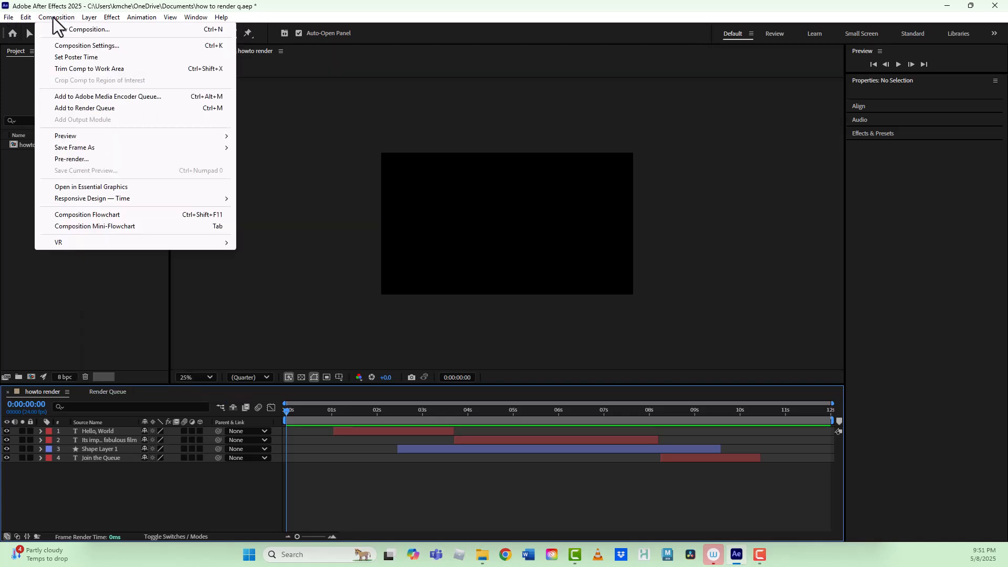
pyautogui.click(69, 109)
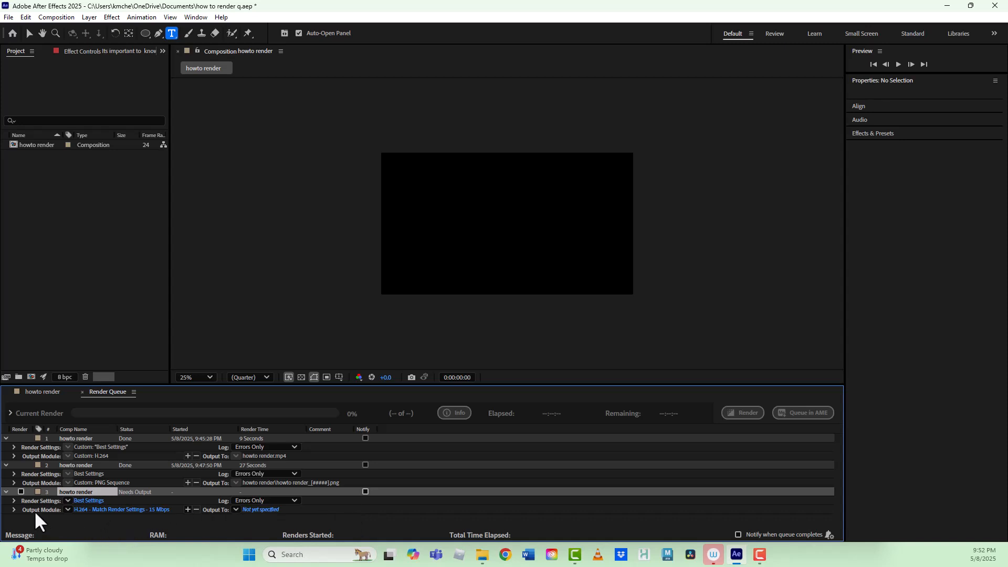
pyautogui.click(88, 500)
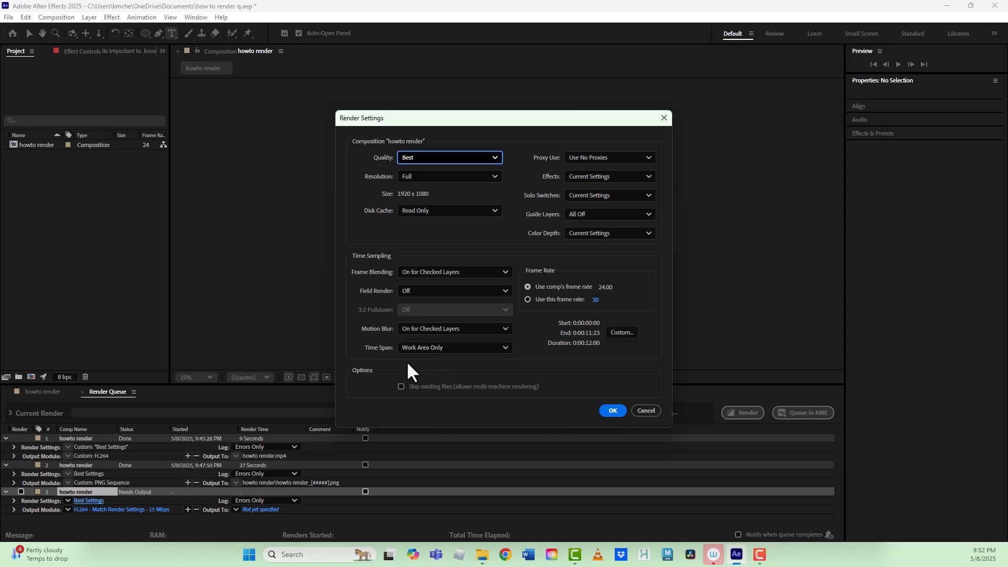
pyautogui.click(612, 410)
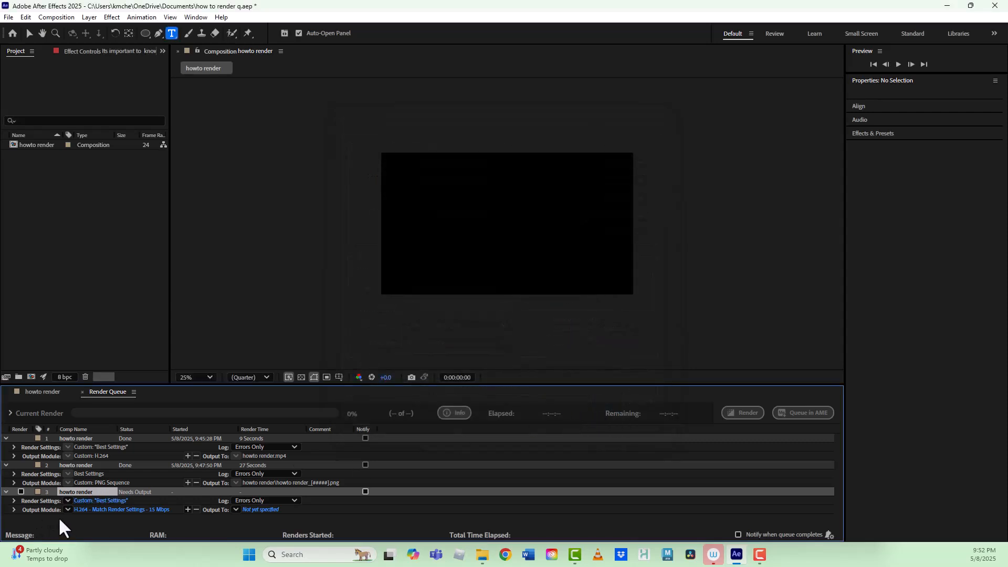
# Step: Set the output module format of the queued howto render item to H.264 and confirm the settings
pyautogui.click(104, 508)
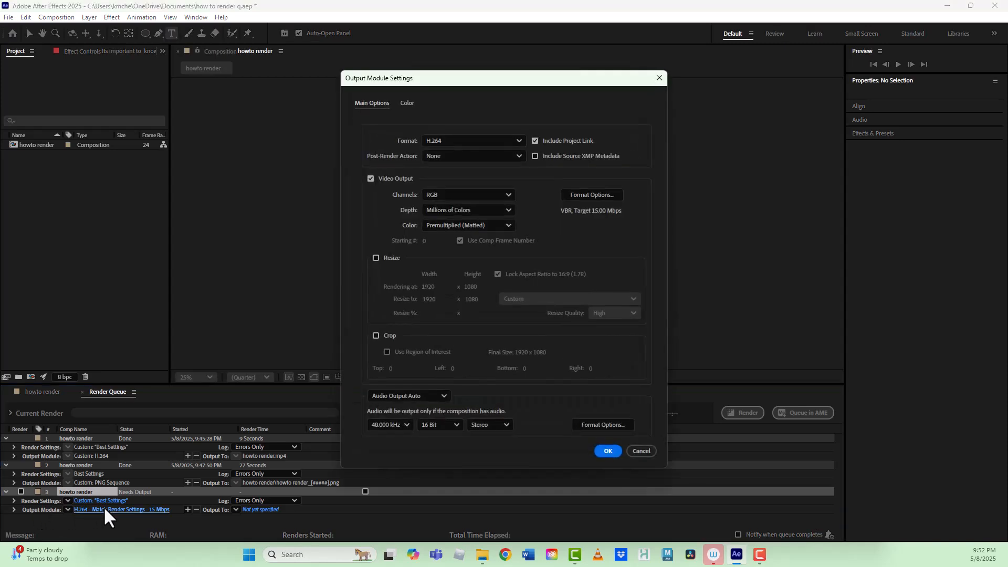
pyautogui.click(519, 142)
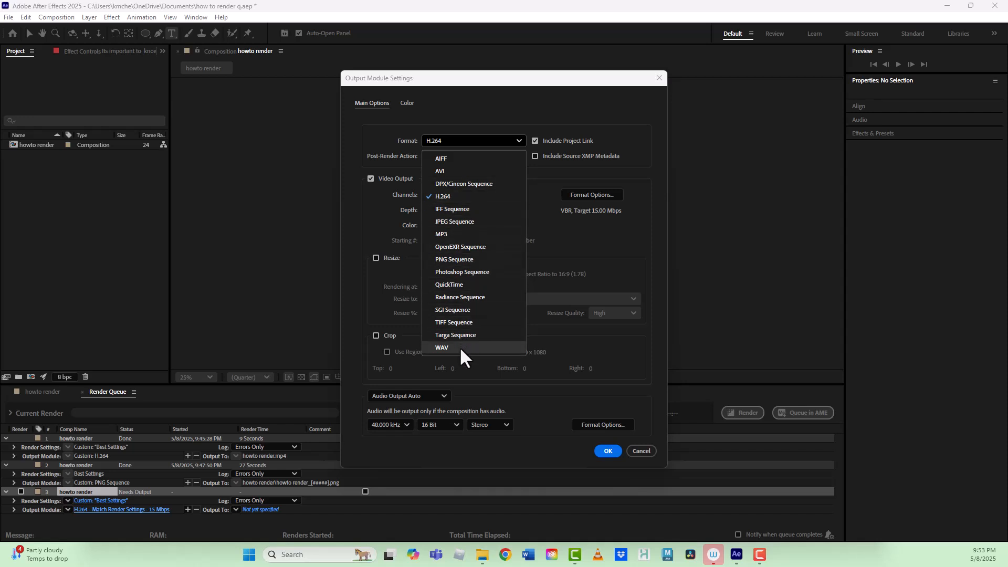
pyautogui.click(463, 201)
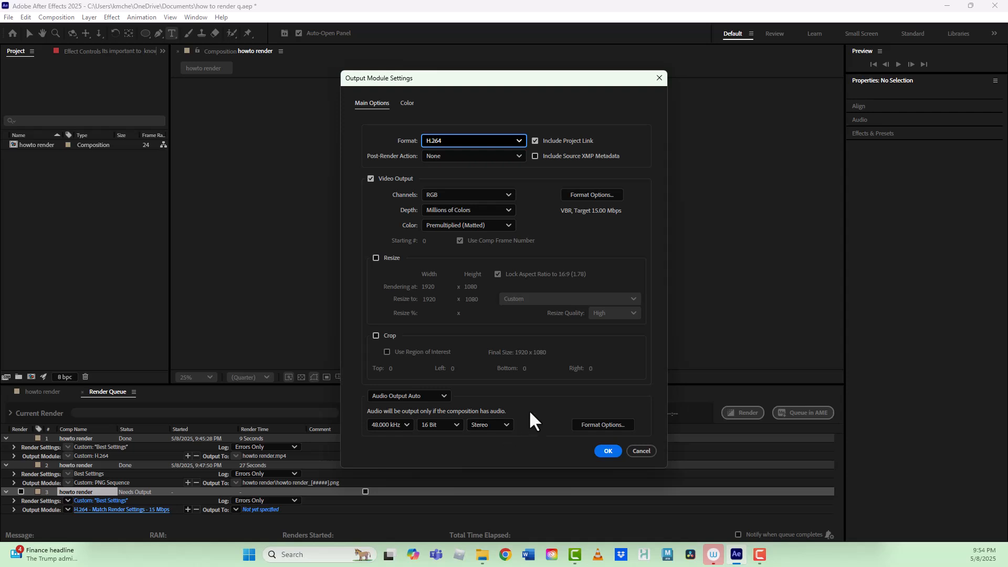
pyautogui.click(607, 451)
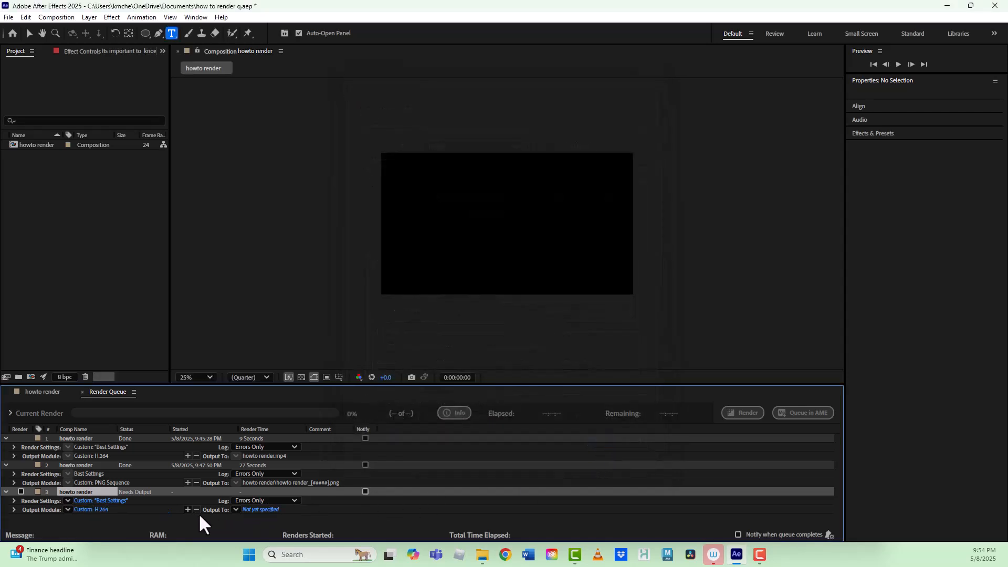
# Step: Set the output file to howto render in the desktop folder Render_Q_images and render the queued item
pyautogui.click(264, 510)
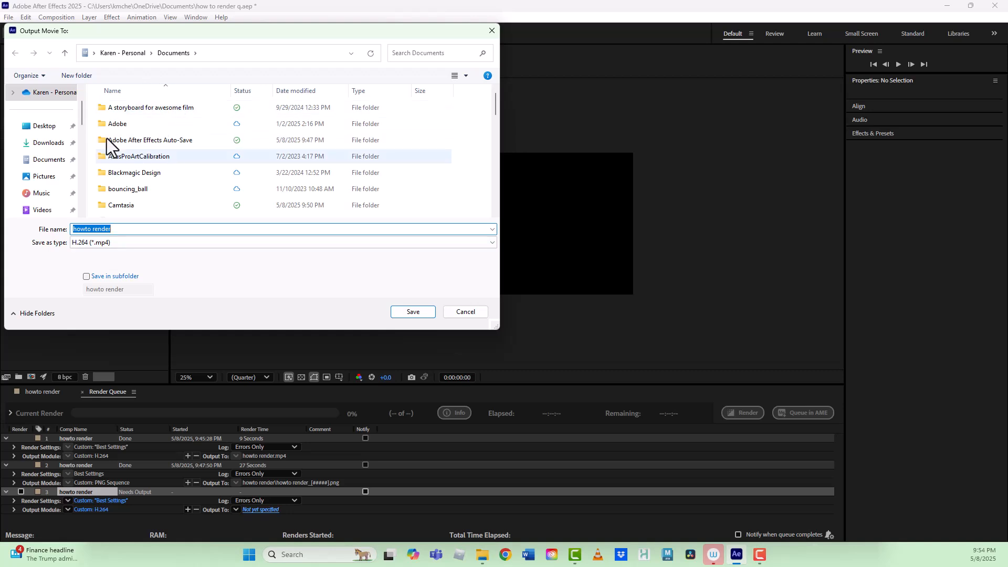
pyautogui.click(41, 129)
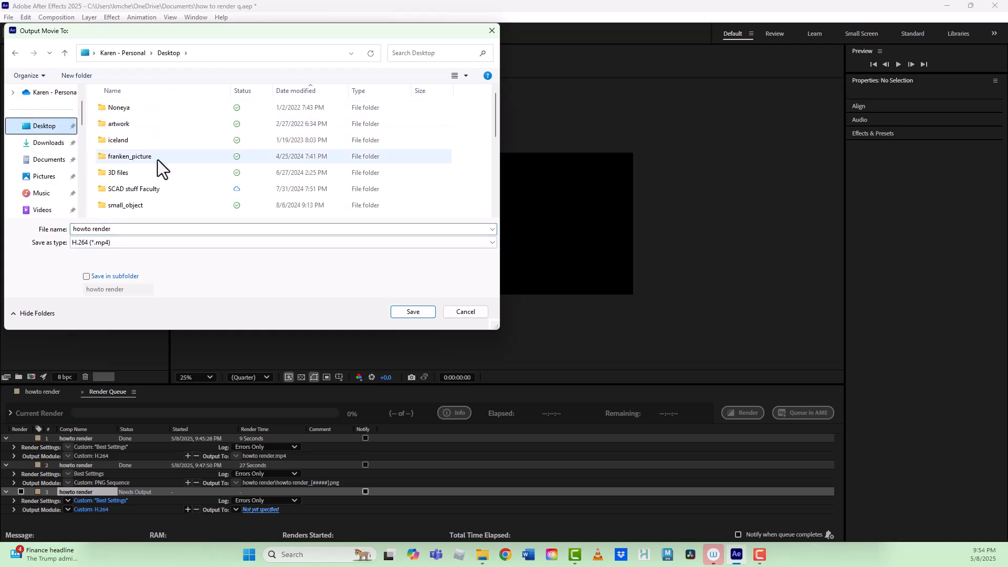
pyautogui.scroll(-2, 157, 159)
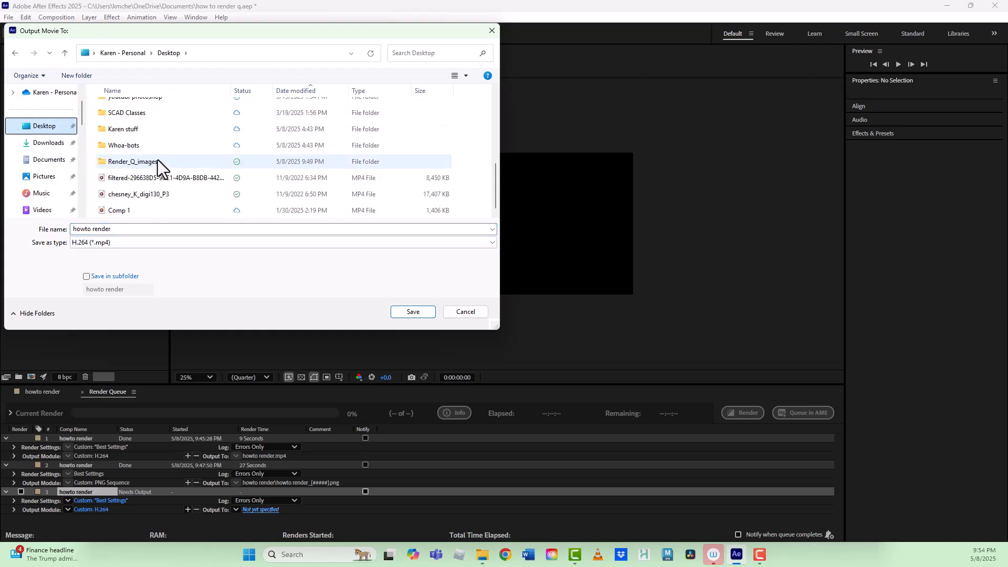
pyautogui.click(157, 161)
pyautogui.doubleClick(157, 160)
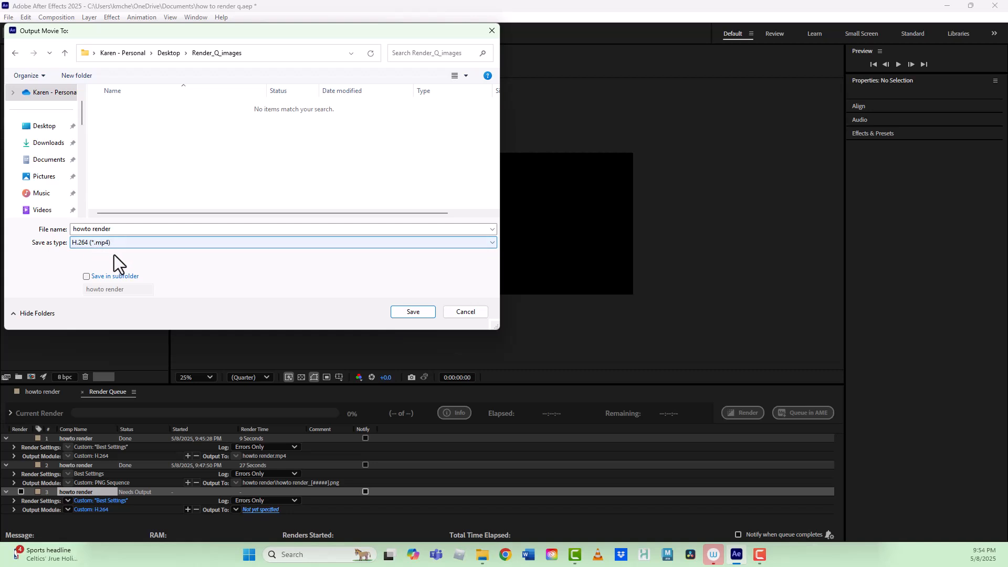
pyautogui.click(414, 312)
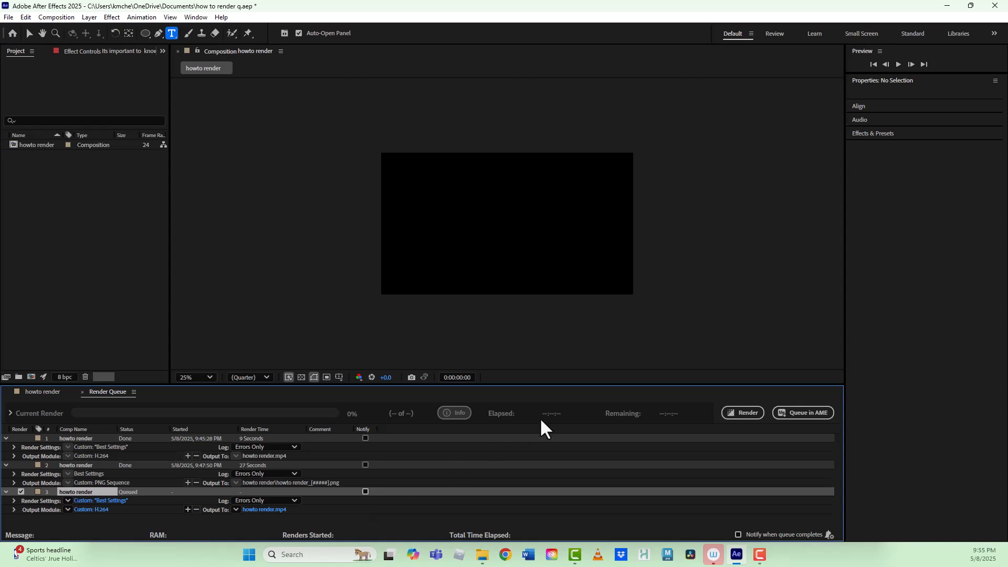
pyautogui.click(743, 413)
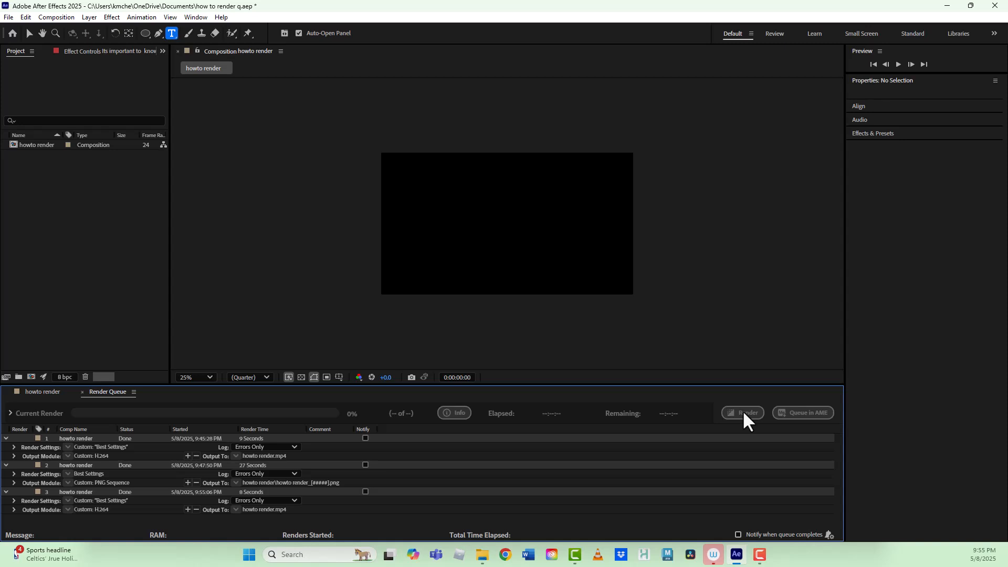
# Step: Switch to the Render_Q_images folder in File Explorer, play the rendered howto render video in VLC media player, and close the player
pyautogui.click(947, 7)
pyautogui.moveTo(417, 137); pyautogui.dragTo(418, 90)
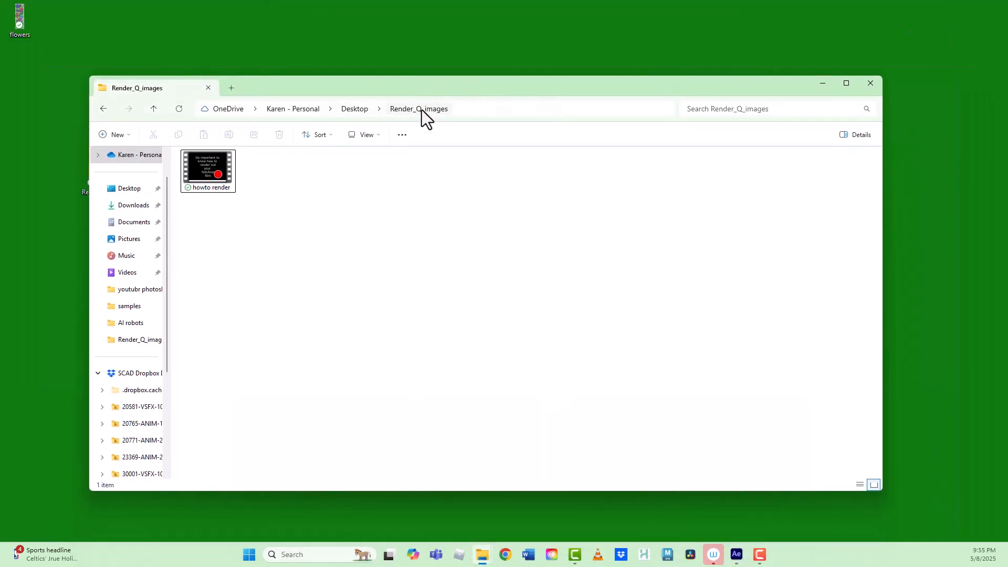
pyautogui.rightClick(201, 175)
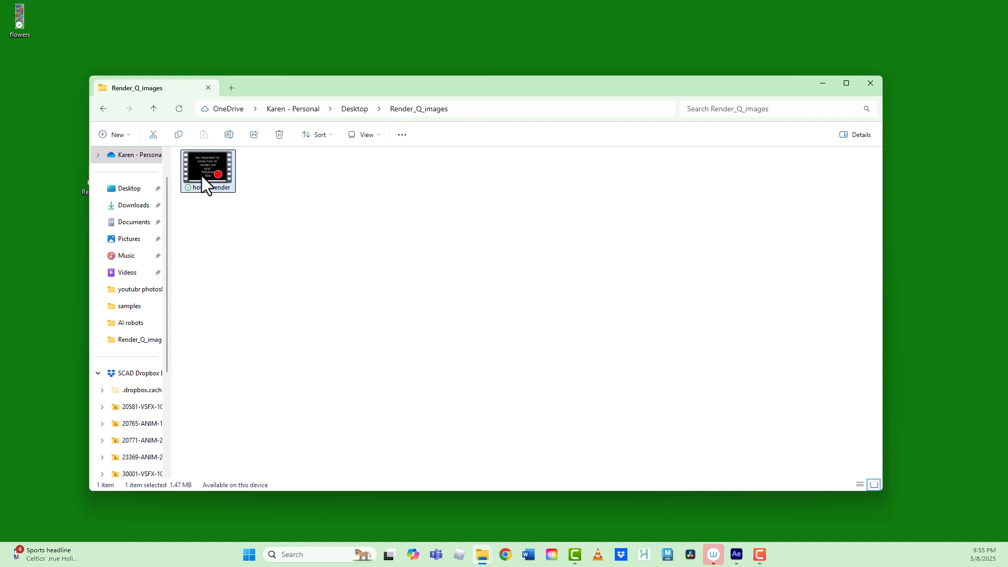
pyautogui.moveTo(351, 235)
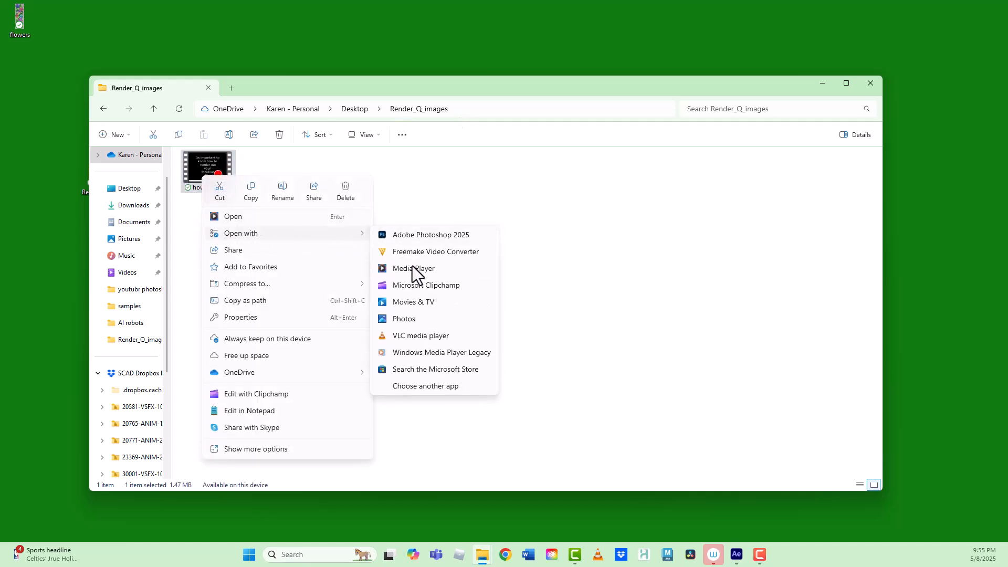
pyautogui.click(418, 339)
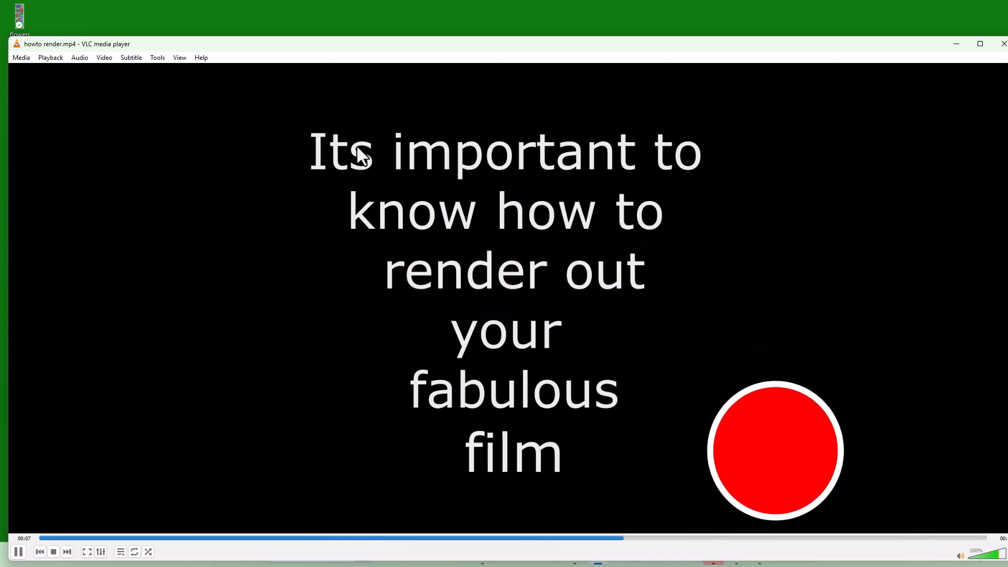
pyautogui.moveTo(708, 48)
pyautogui.mouseDown()
pyautogui.moveTo(657, 42)
pyautogui.moveTo(711, 43)
pyautogui.moveTo(694, 52)
pyautogui.mouseUp()
pyautogui.click(990, 48)
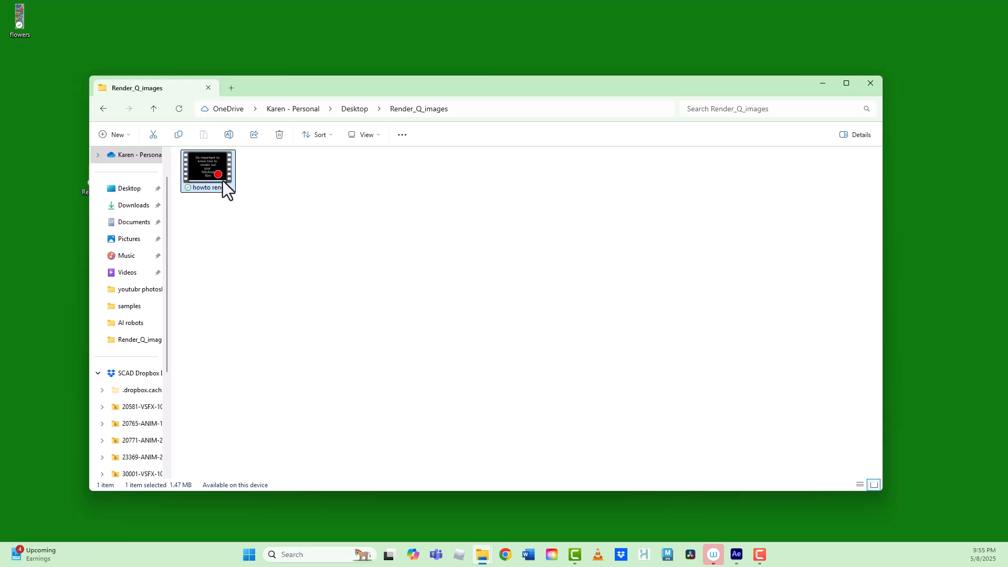
# Step: Switch back to After Effects and add the howto render composition to the render queue again as a fourth item
pyautogui.click(737, 555)
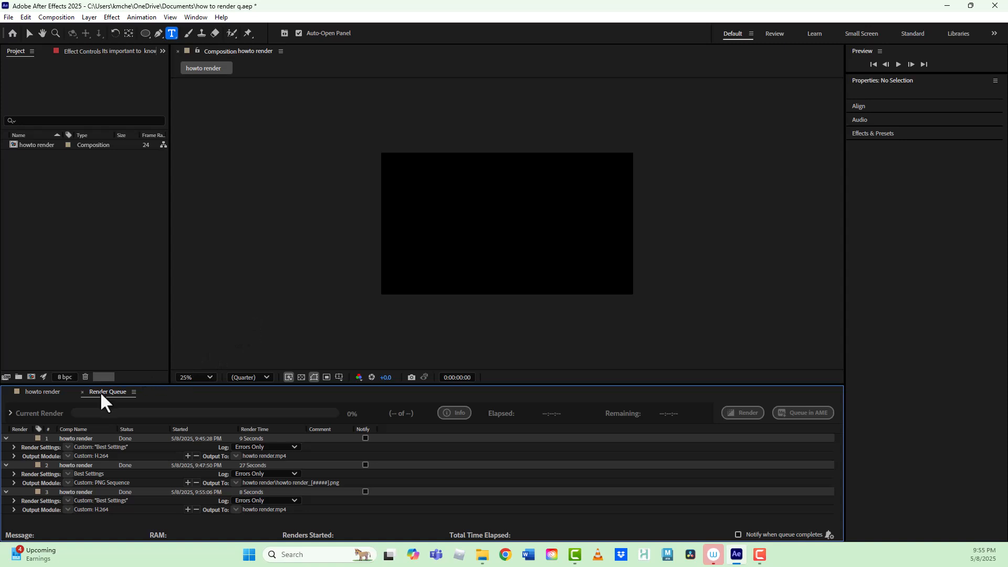
pyautogui.click(42, 391)
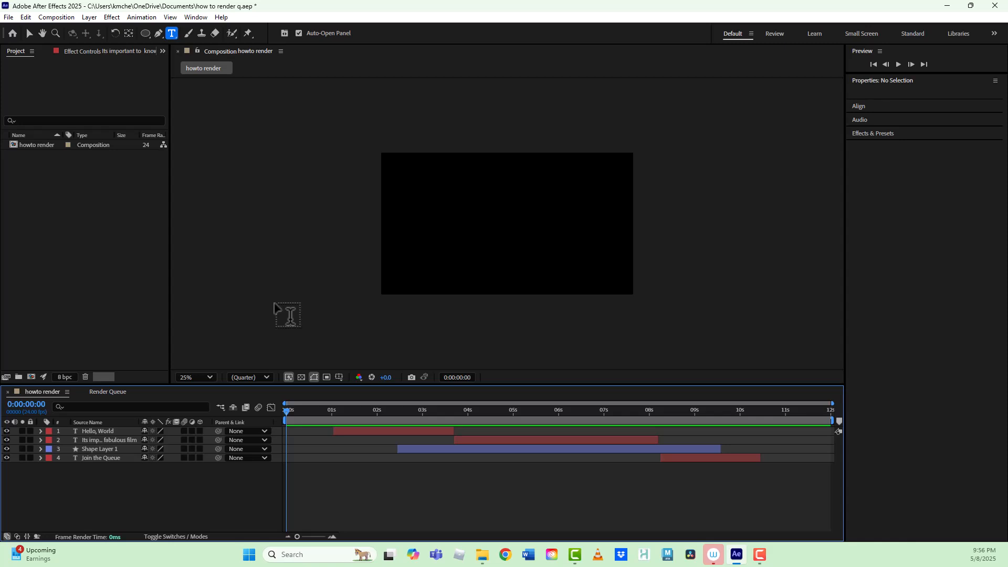
pyautogui.click(61, 16)
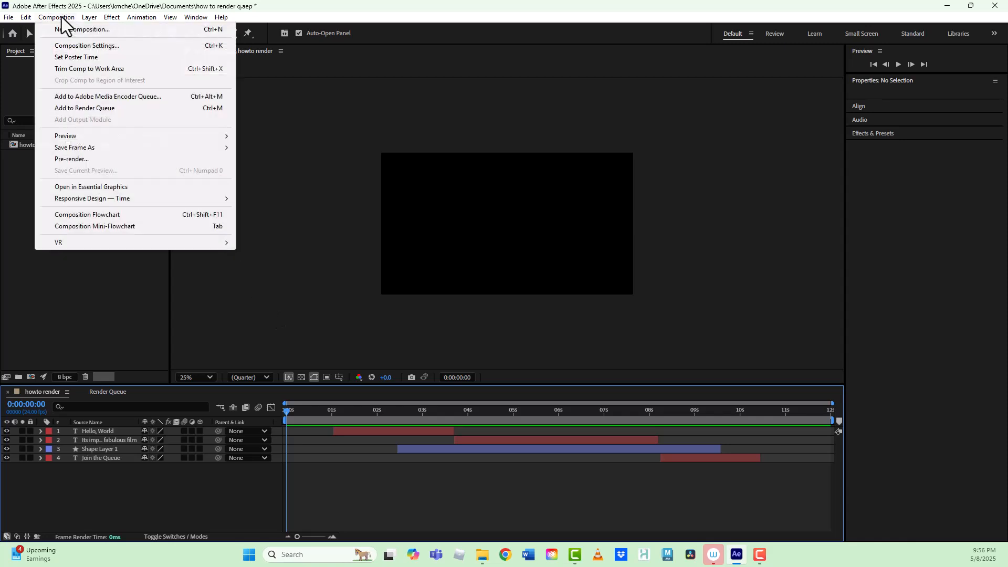
pyautogui.click(80, 108)
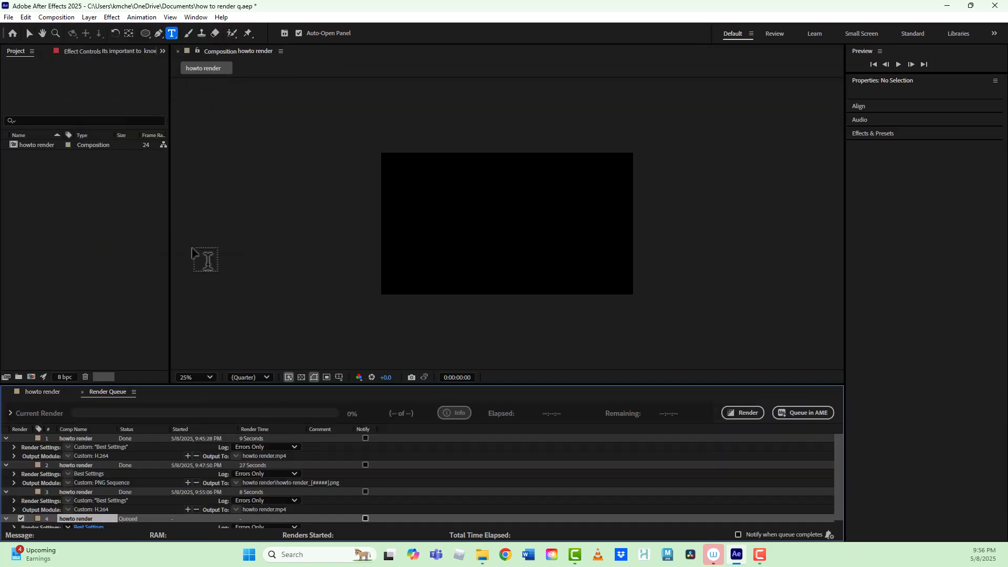
pyautogui.scroll(-2, 819, 482)
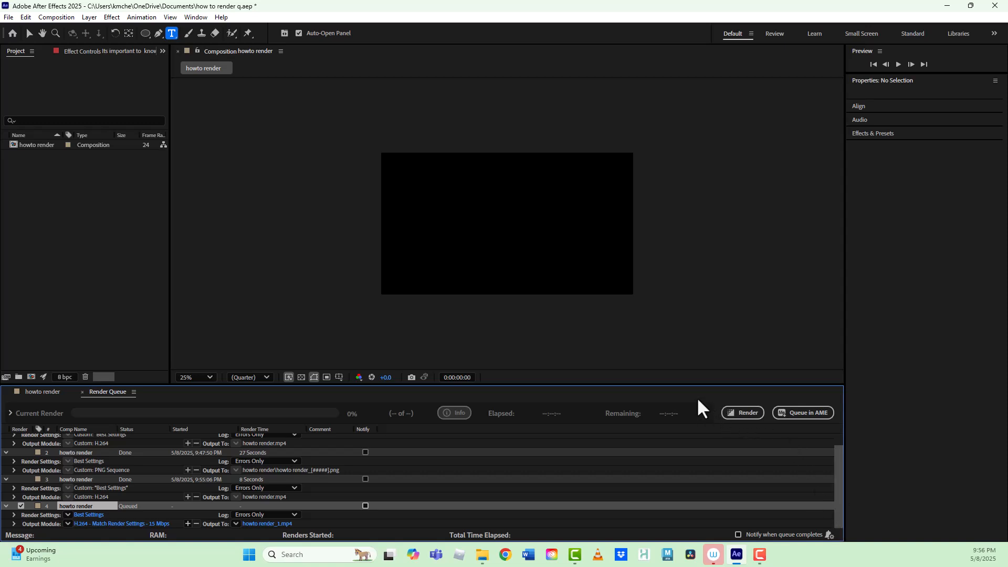
pyautogui.moveTo(682, 384); pyautogui.dragTo(670, 304)
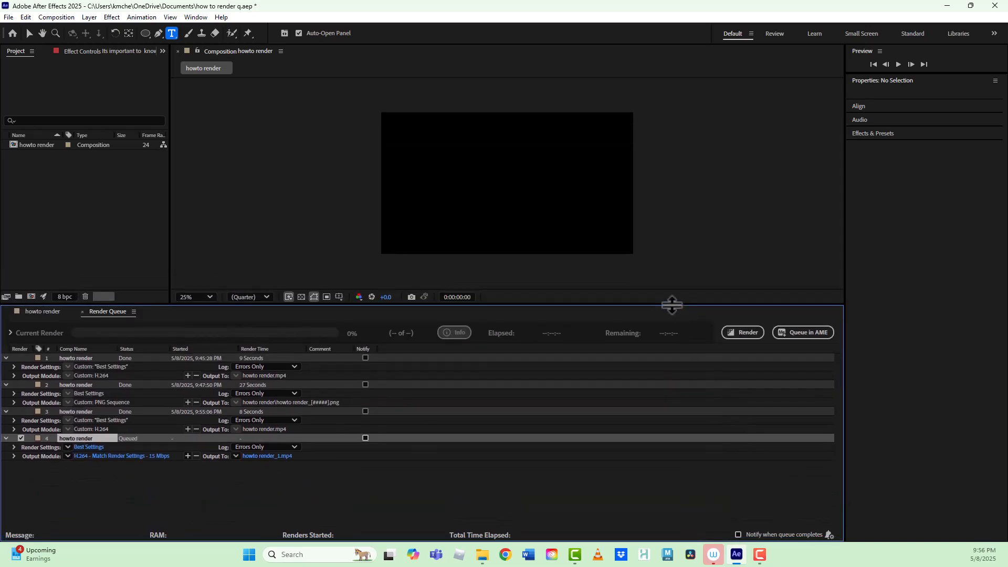
# Step: Confirm the render settings of the fourth queued item at Best quality and Full resolution, and set its output module format to PNG Sequence
pyautogui.click(90, 445)
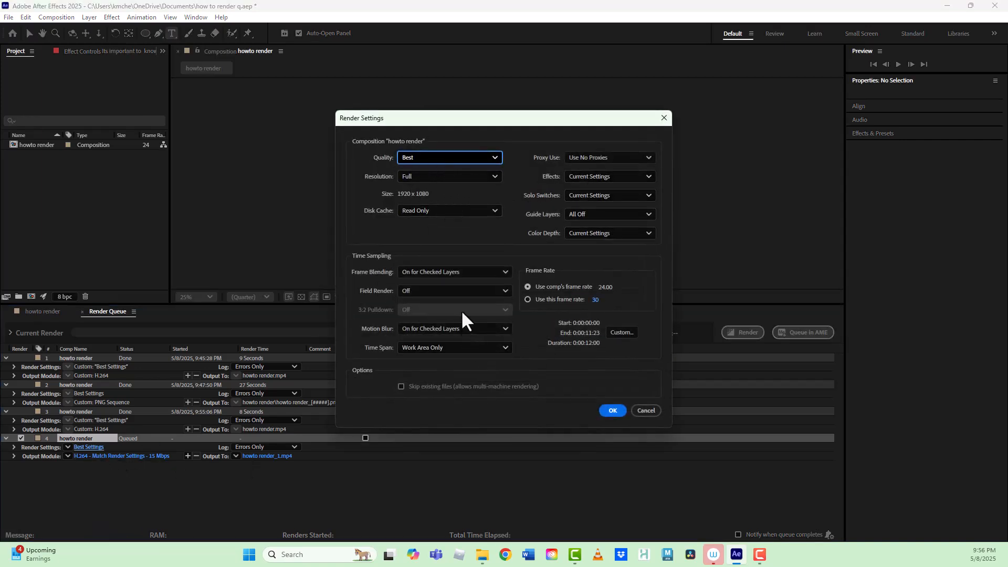
pyautogui.click(611, 411)
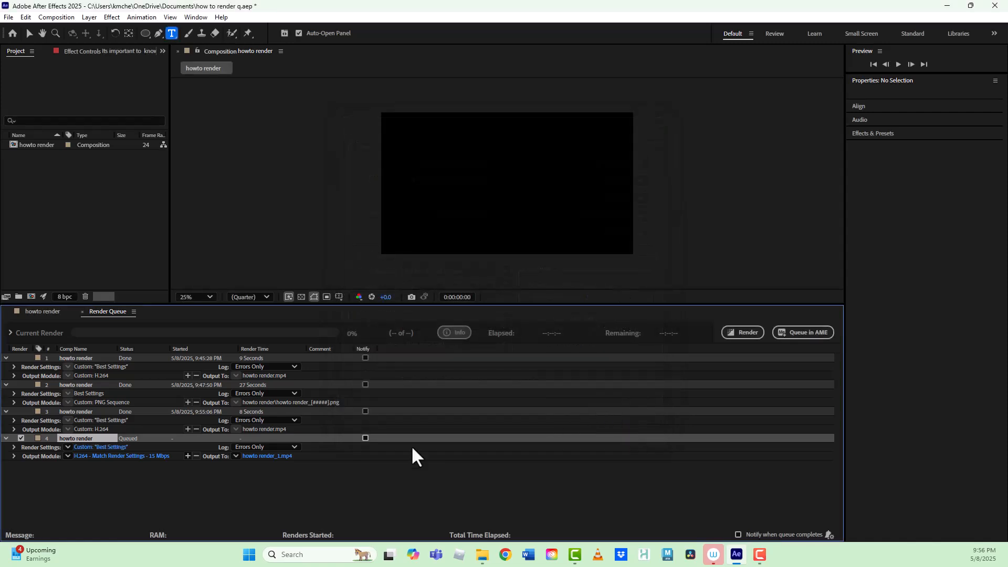
pyautogui.click(101, 455)
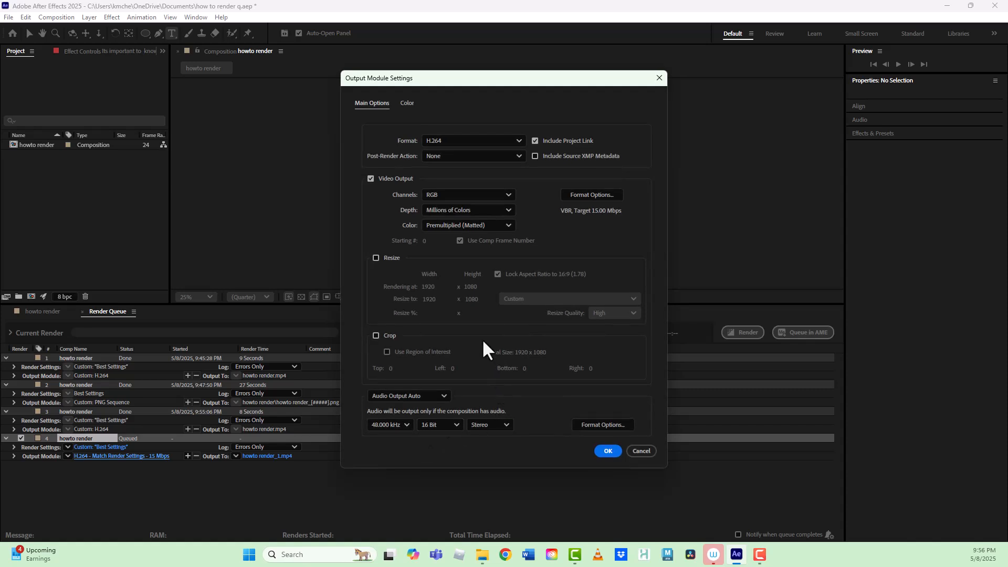
pyautogui.click(518, 140)
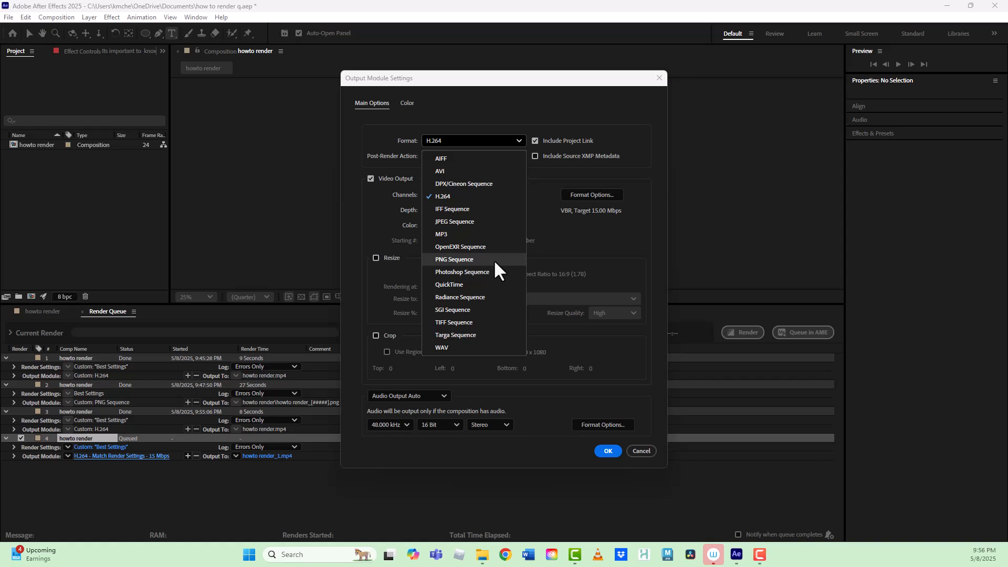
pyautogui.click(467, 259)
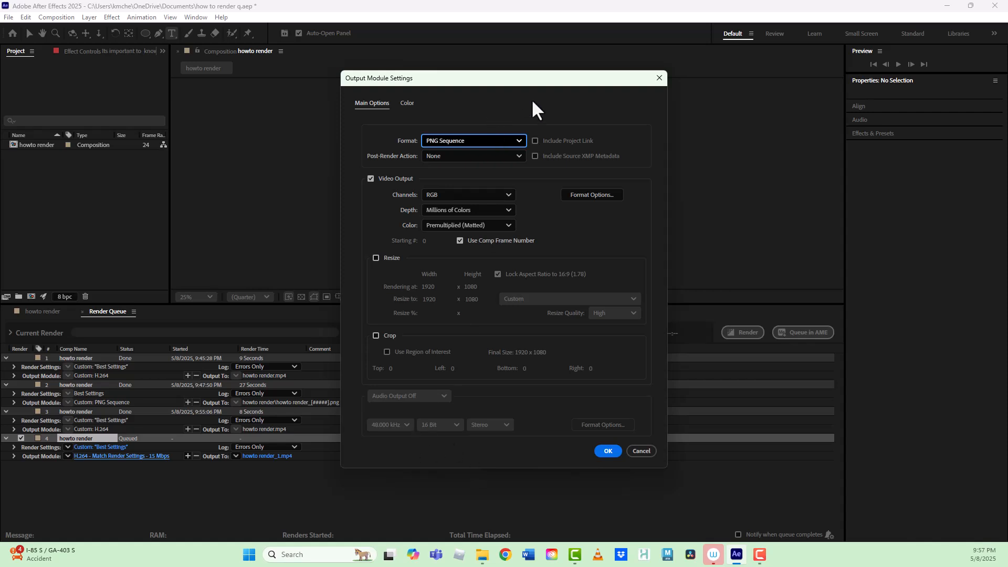
pyautogui.click(607, 450)
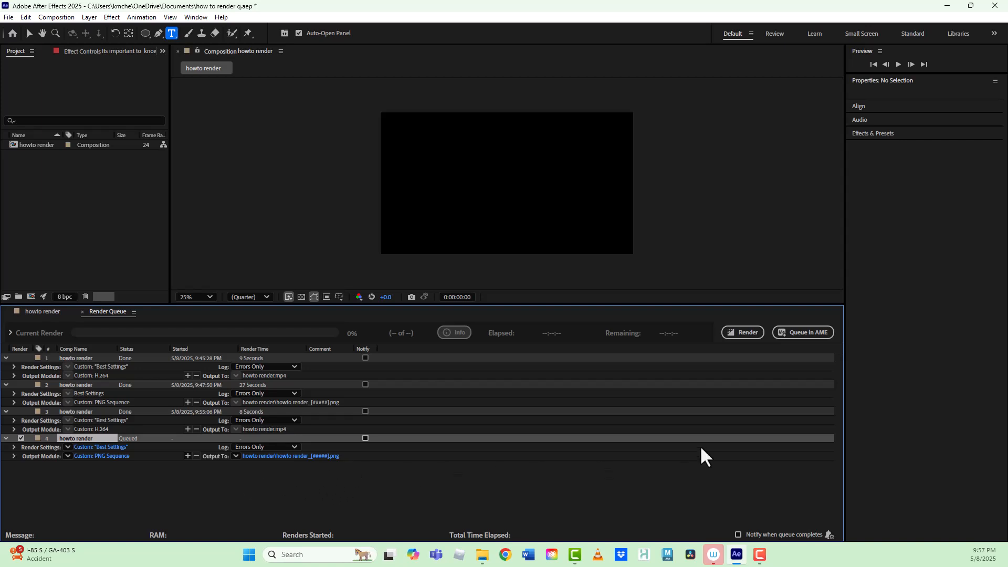
# Step: Render the queued PNG sequence item and return to the howto render timeline
pyautogui.click(744, 334)
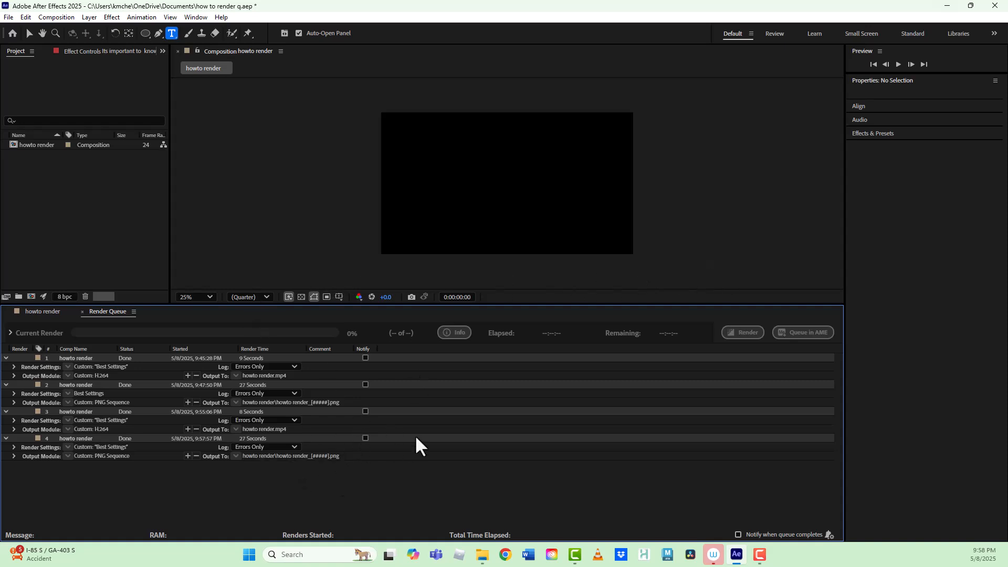
pyautogui.click(44, 311)
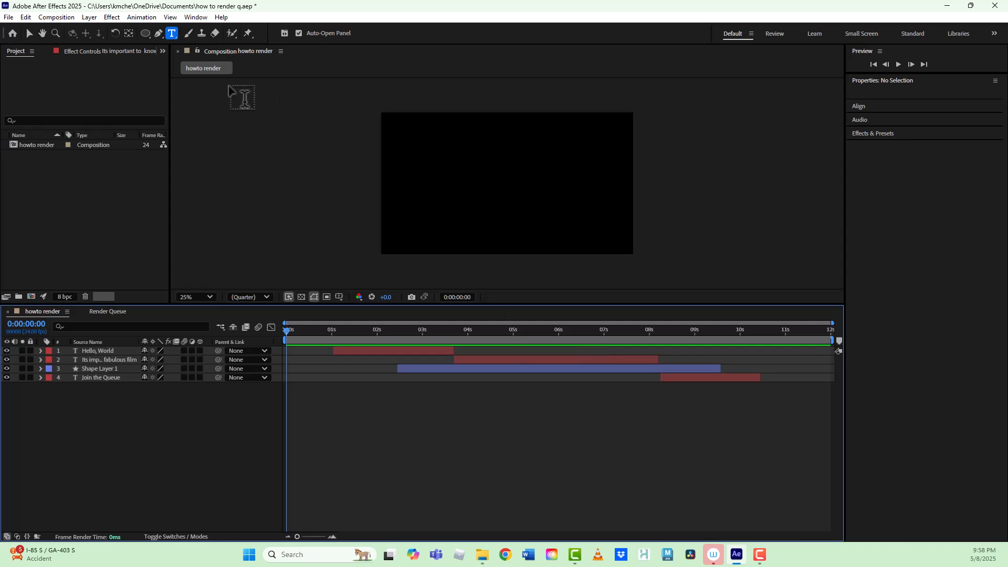
pyautogui.click(6, 18)
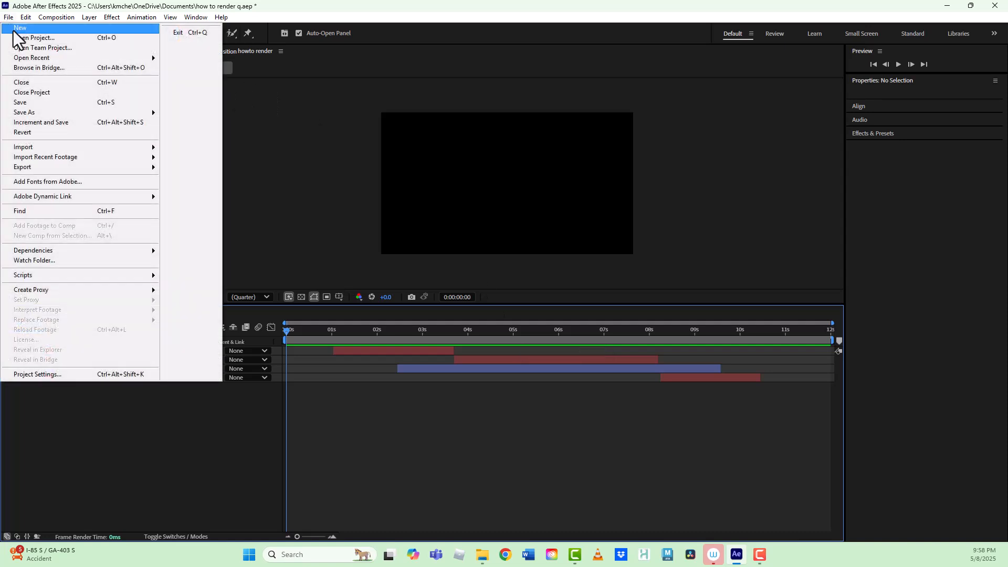
pyautogui.moveTo(62, 117)
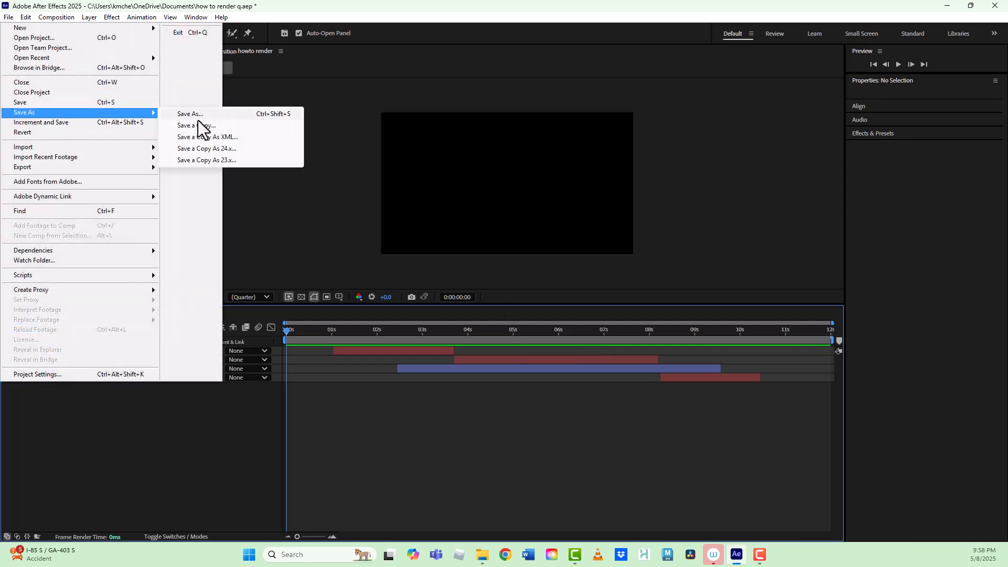
pyautogui.click(229, 12)
pyautogui.click(221, 16)
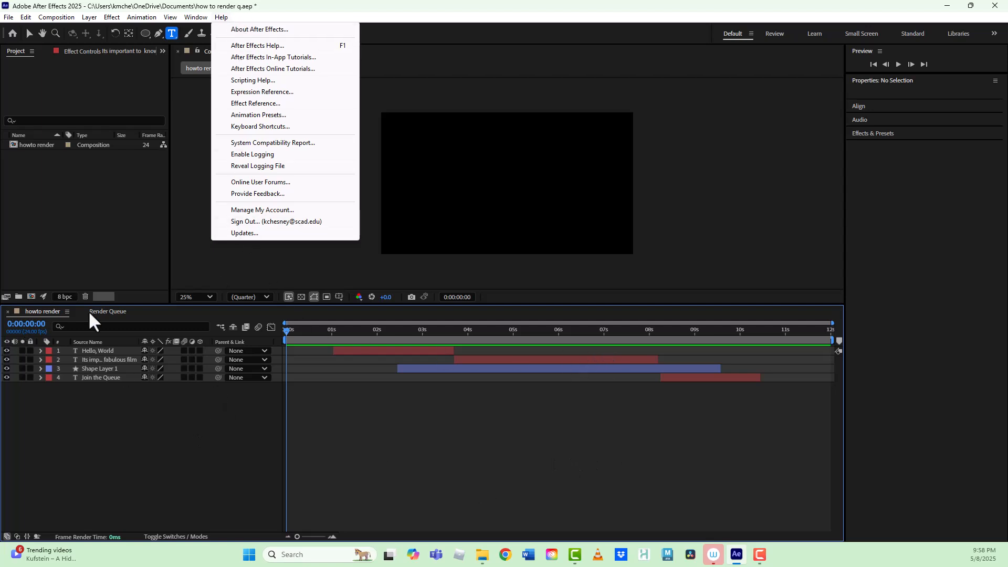
# Step: Switch to the Render_Q_images folder in File Explorer, inspect the rendered PNG frames in its howto render subfolder through the last frame, and minimize the window
pyautogui.click(946, 7)
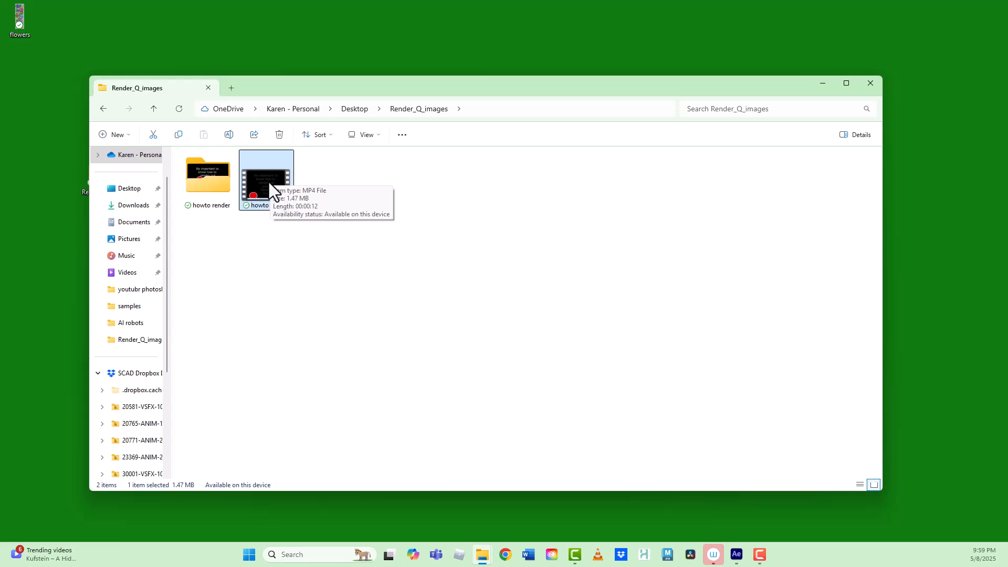
pyautogui.doubleClick(207, 182)
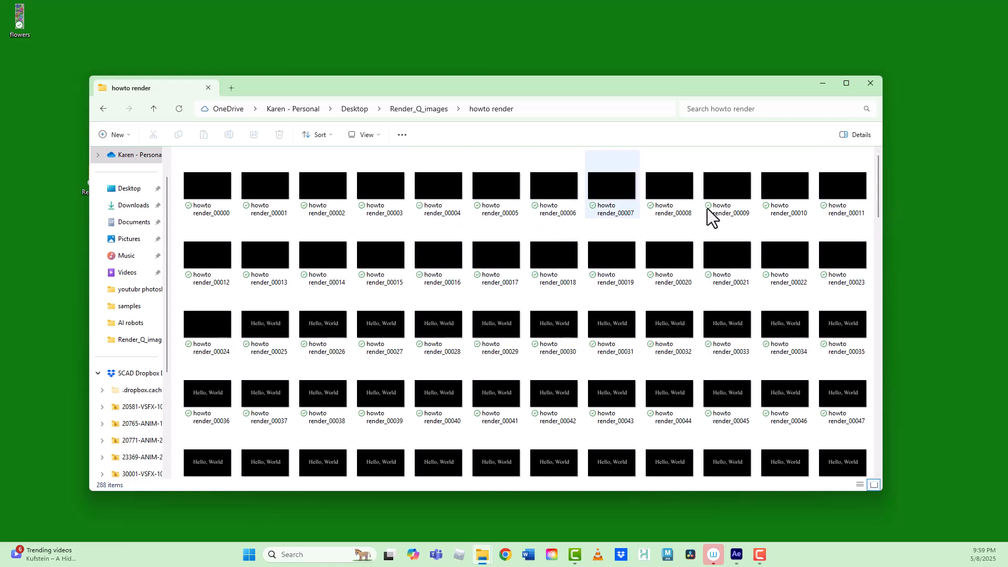
pyautogui.moveTo(877, 213); pyautogui.dragTo(877, 483)
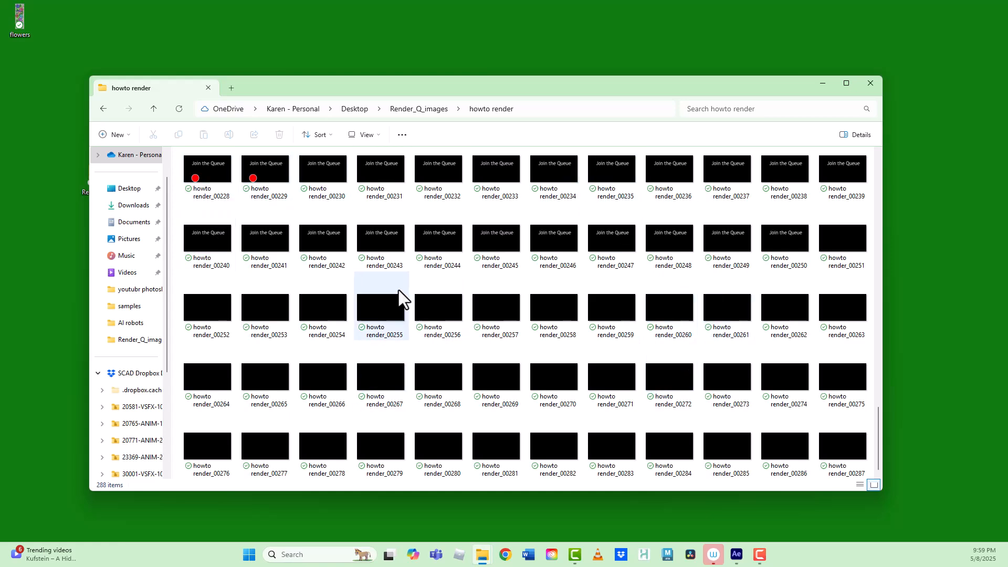
pyautogui.click(823, 87)
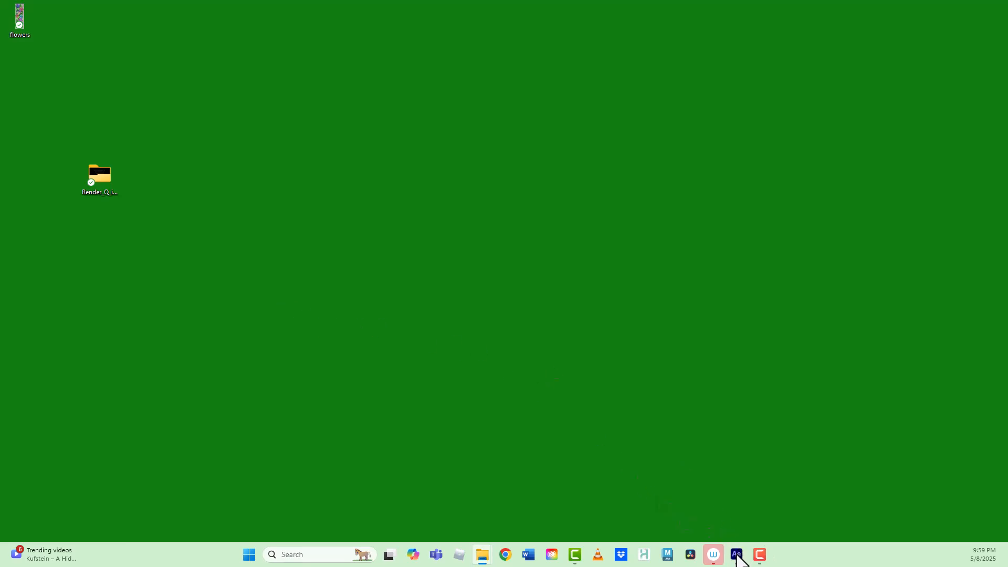
# Step: Switch back to After Effects and maximize its window
pyautogui.click(736, 555)
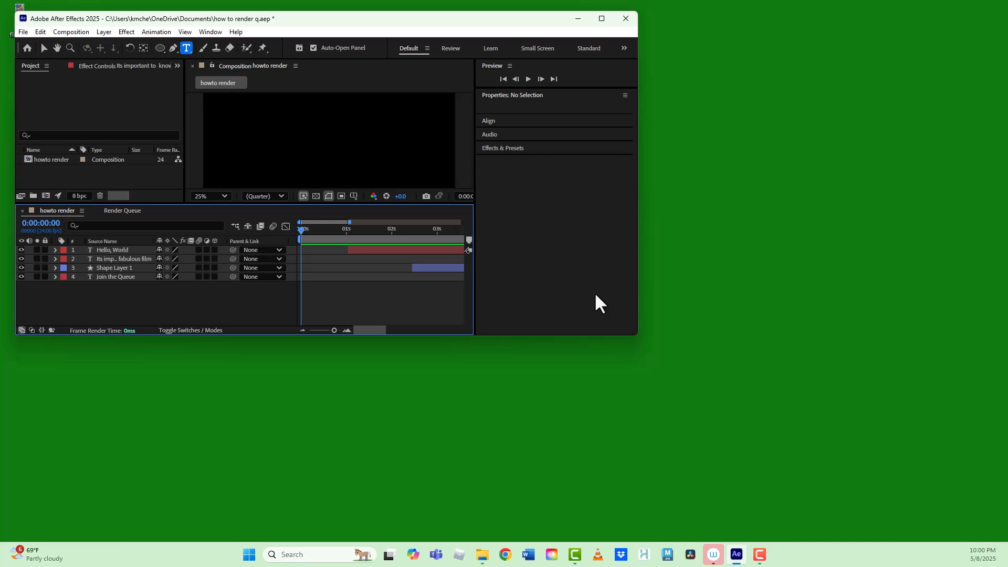
pyautogui.click(601, 19)
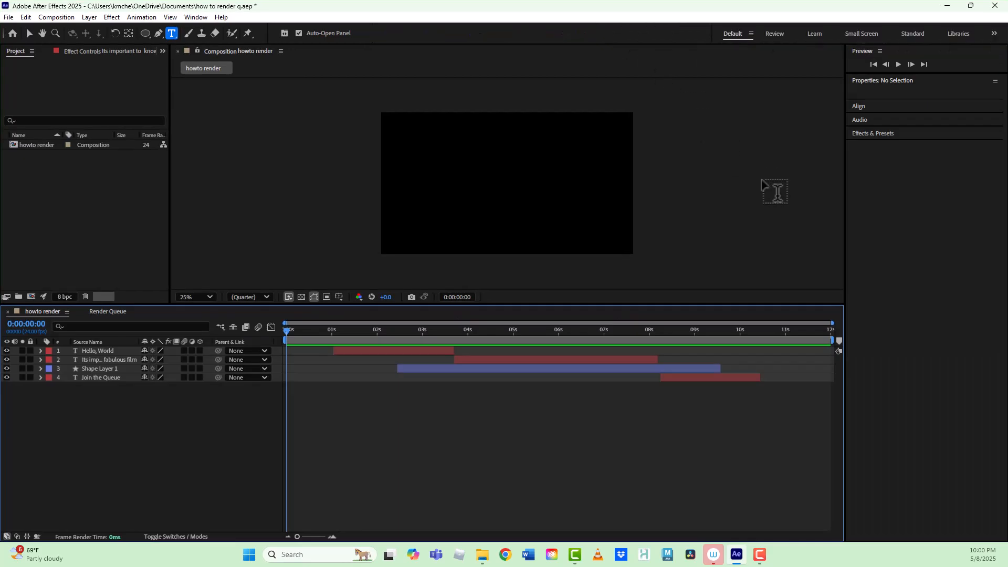